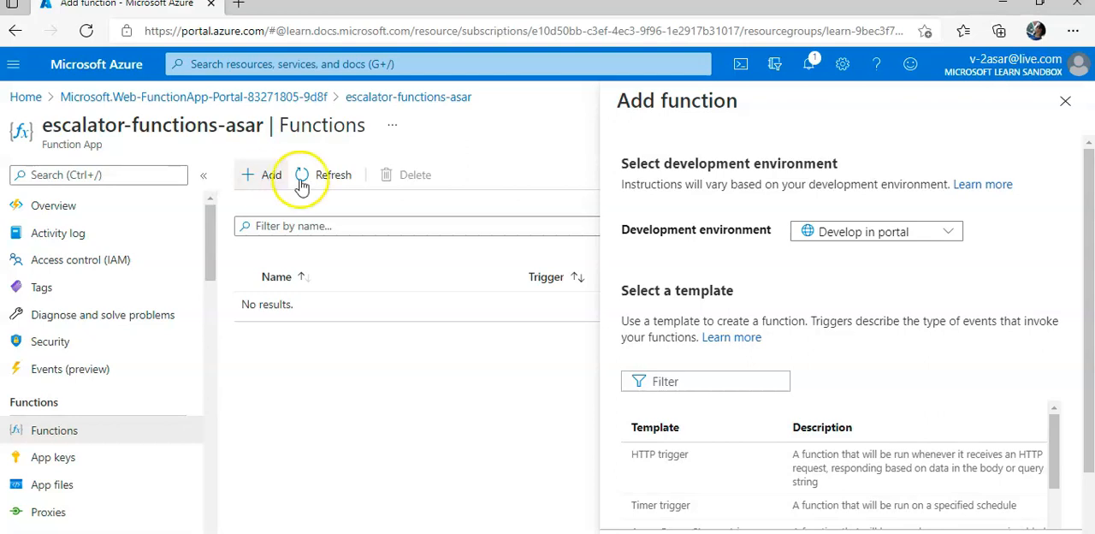
Step: Create an HTTP trigger function named HttpTrigger1 with Function authorization level and refresh the functions list
left_click(681, 477)
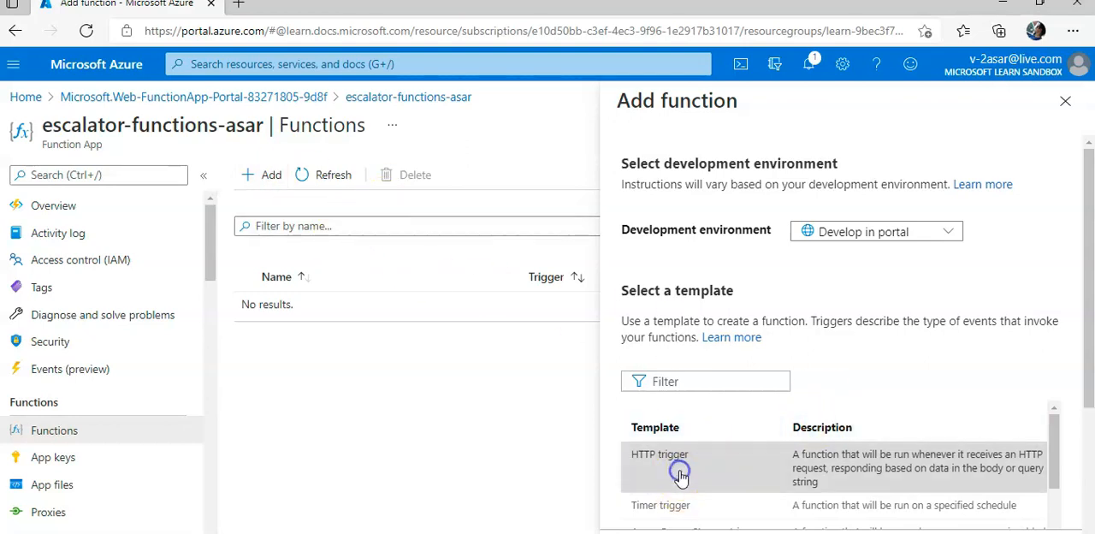
double_click(755, 475)
left_click_drag(1088, 346, 1088, 526)
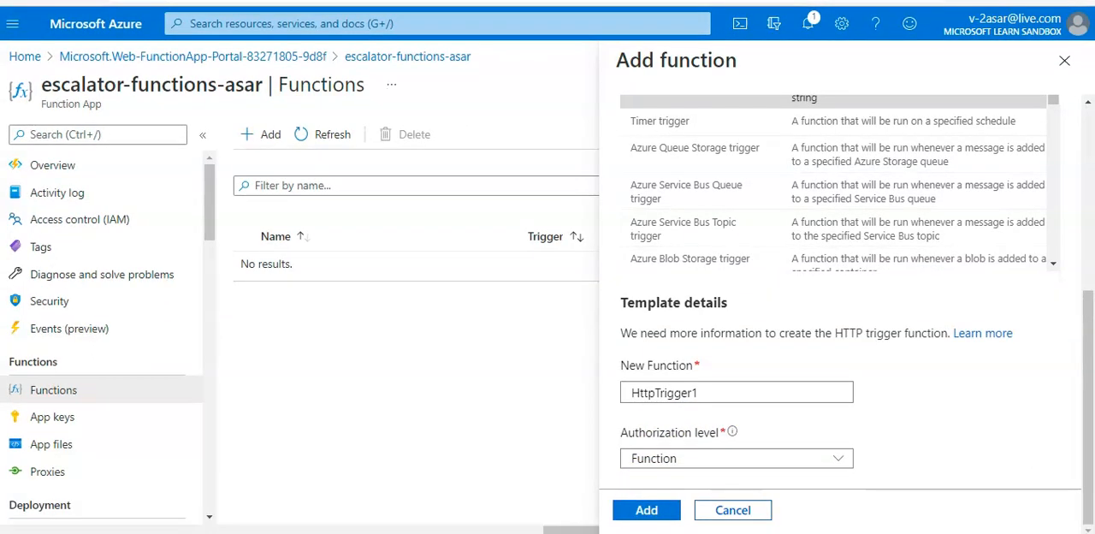
left_click(647, 510)
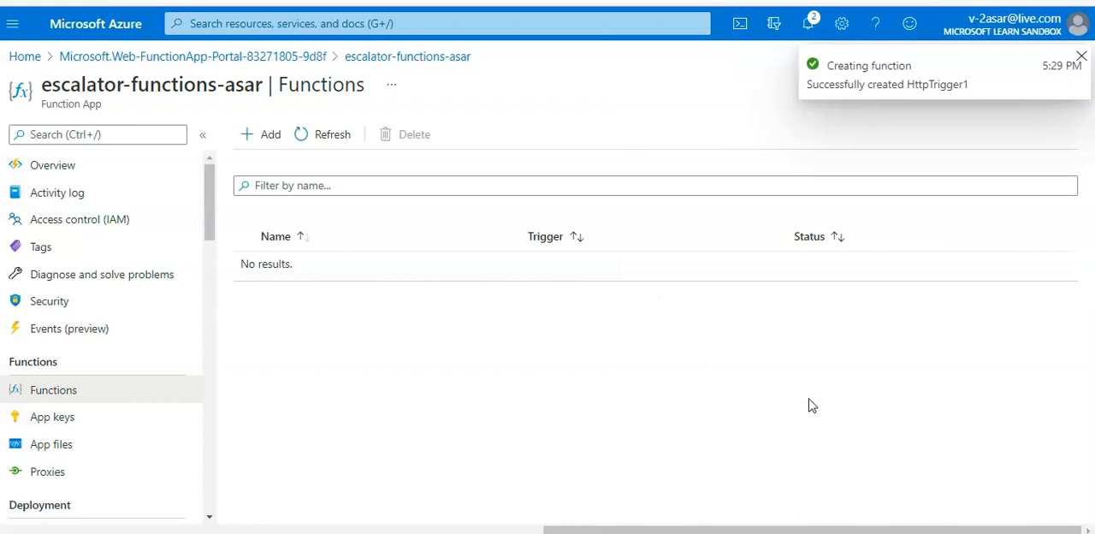
left_click(323, 133)
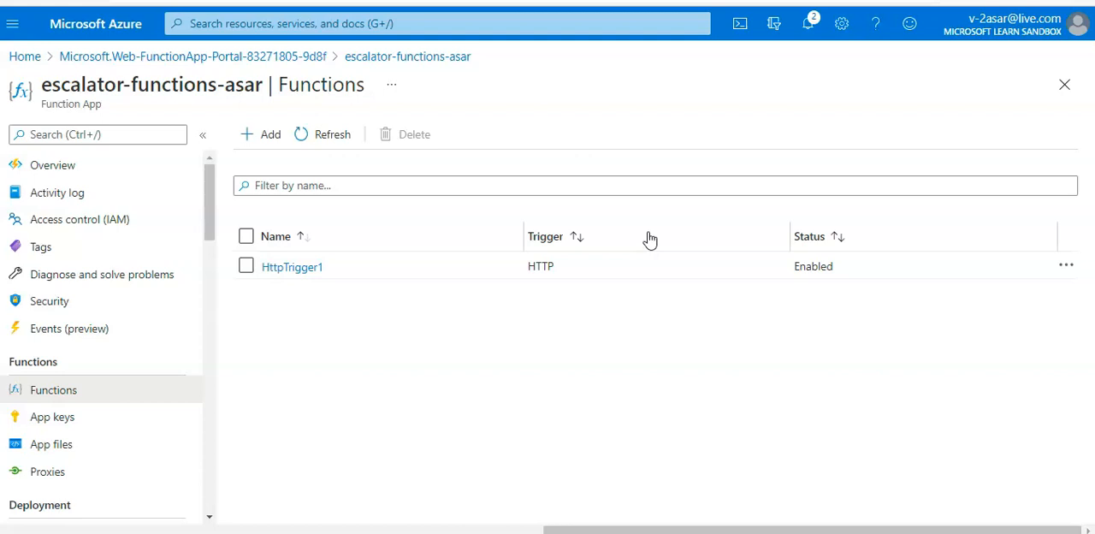
Step: Open the HttpTrigger1 function and go to its Code + Test page
left_click_drag(217, 177, 210, 150)
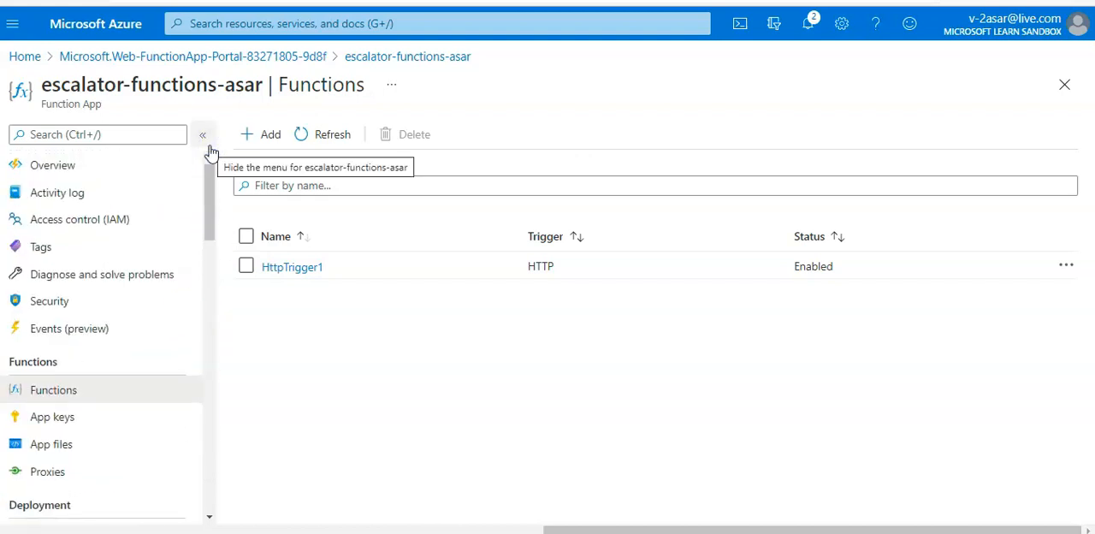
left_click(304, 266)
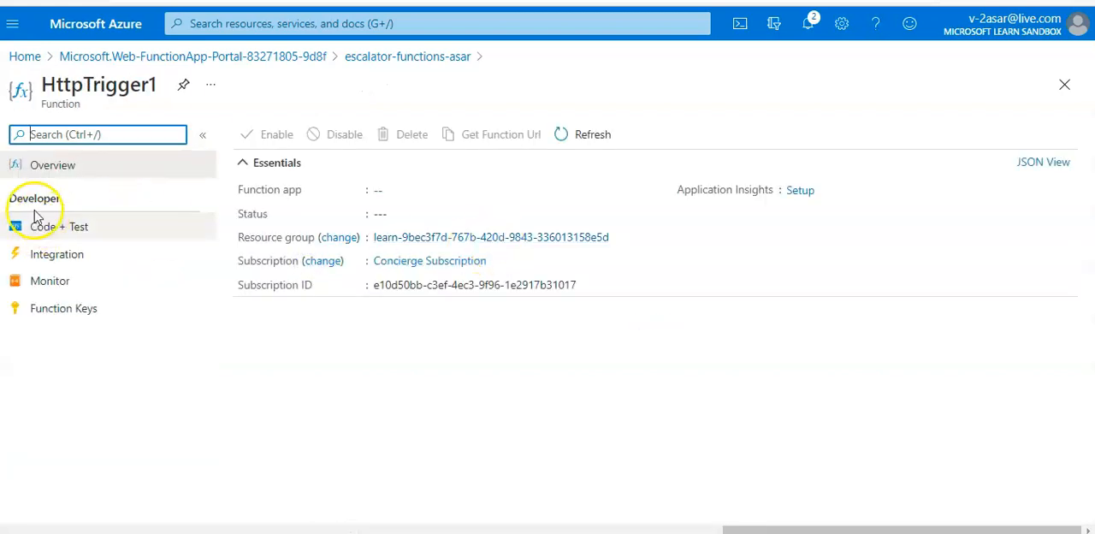
left_click(1064, 85)
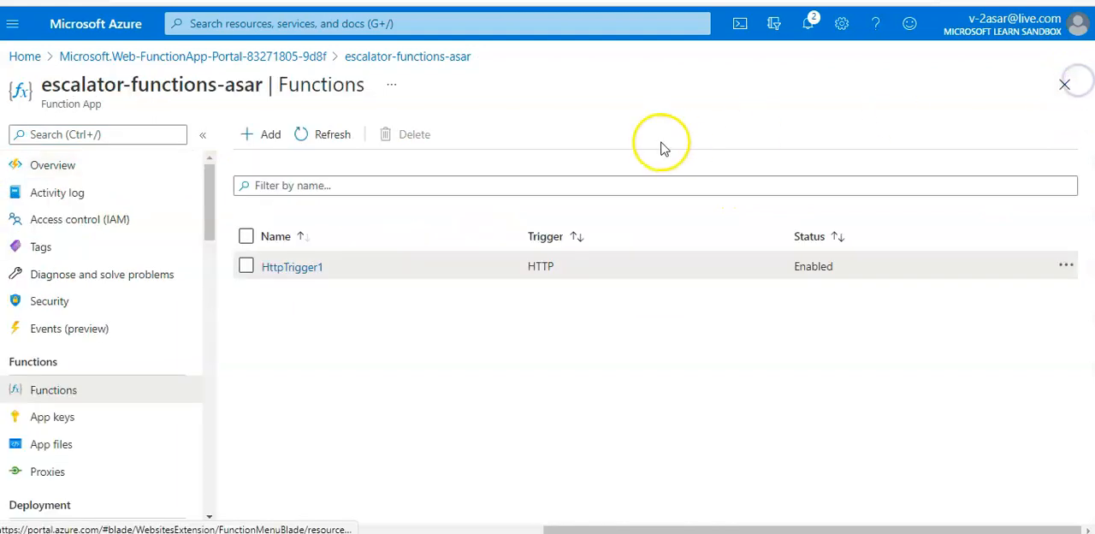
left_click(293, 272)
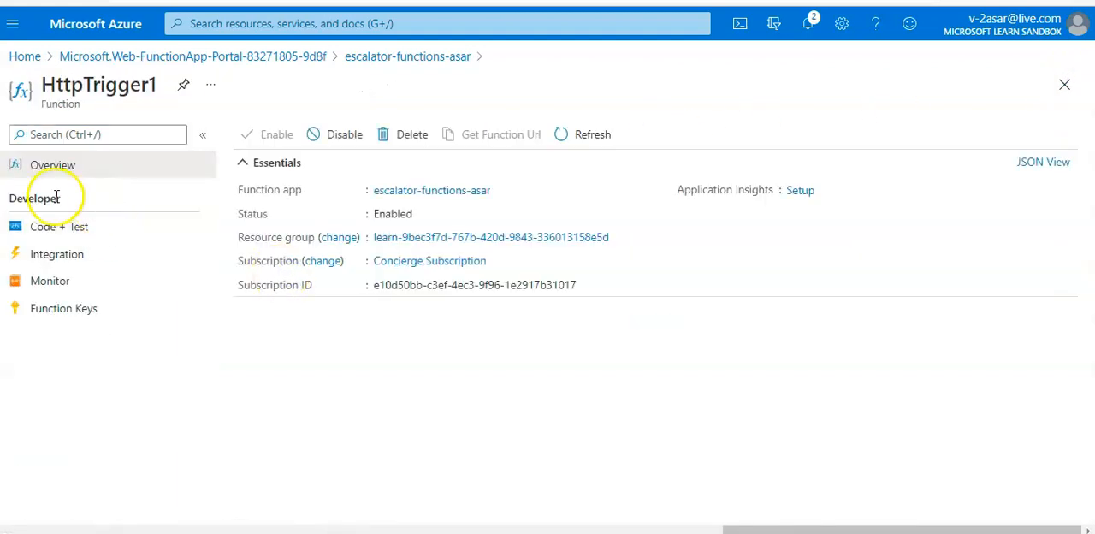
left_click(70, 240)
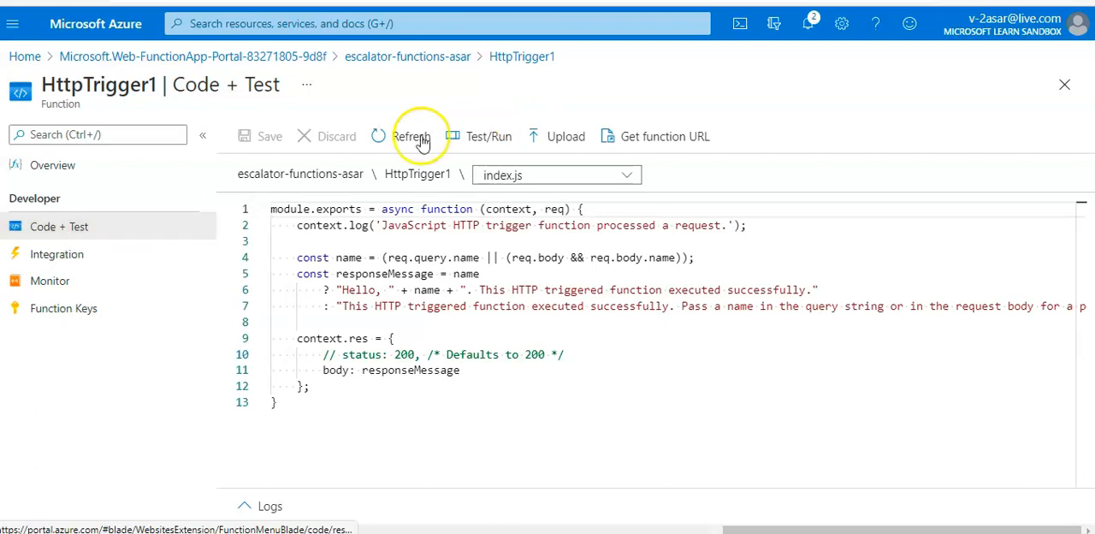
Step: Examine HttpTrigger1's function.json bindings and its index.js code, and return to the function app's functions list
left_click(571, 176)
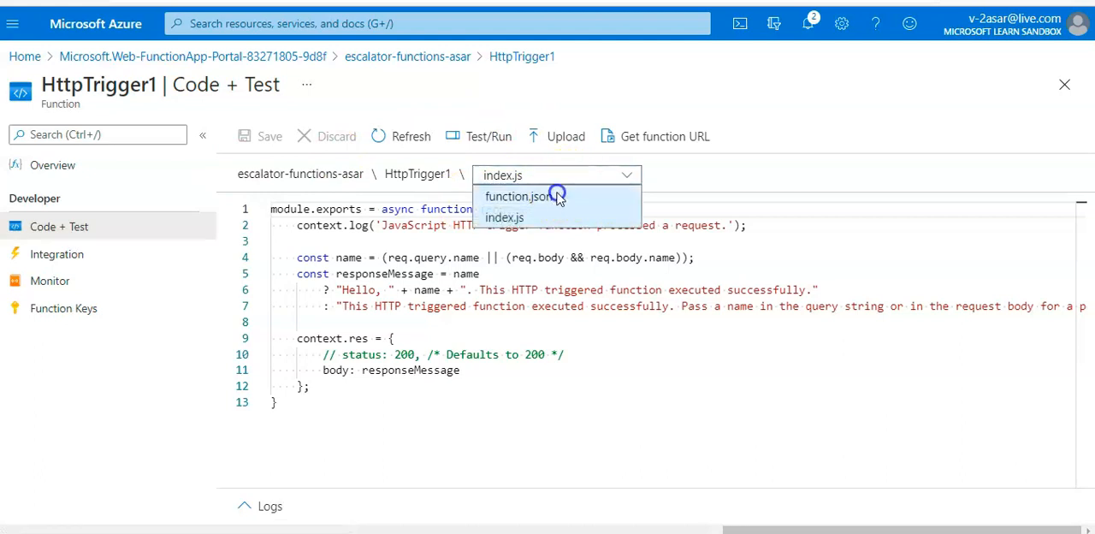
left_click(556, 197)
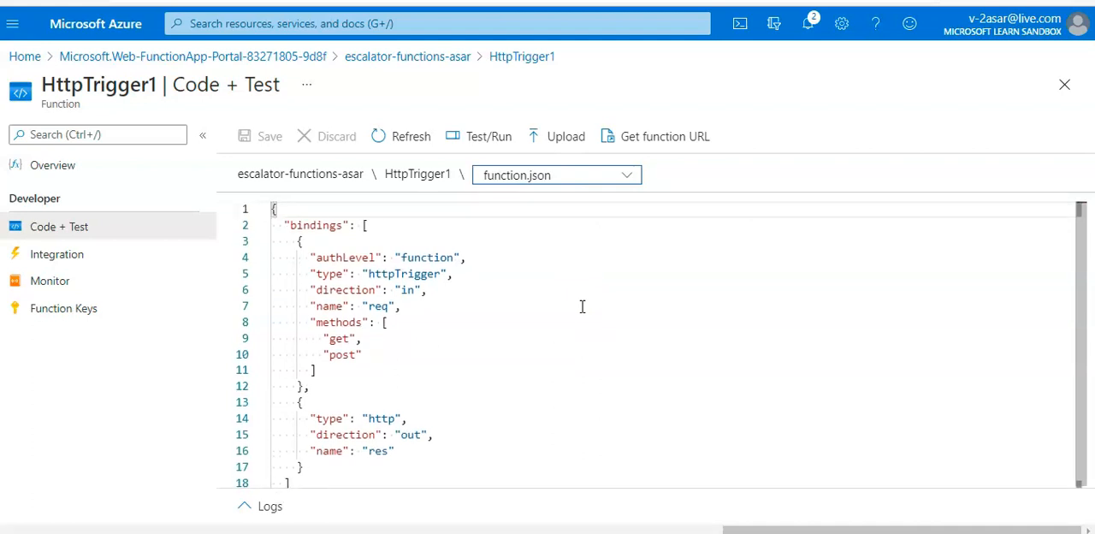
left_click(555, 176)
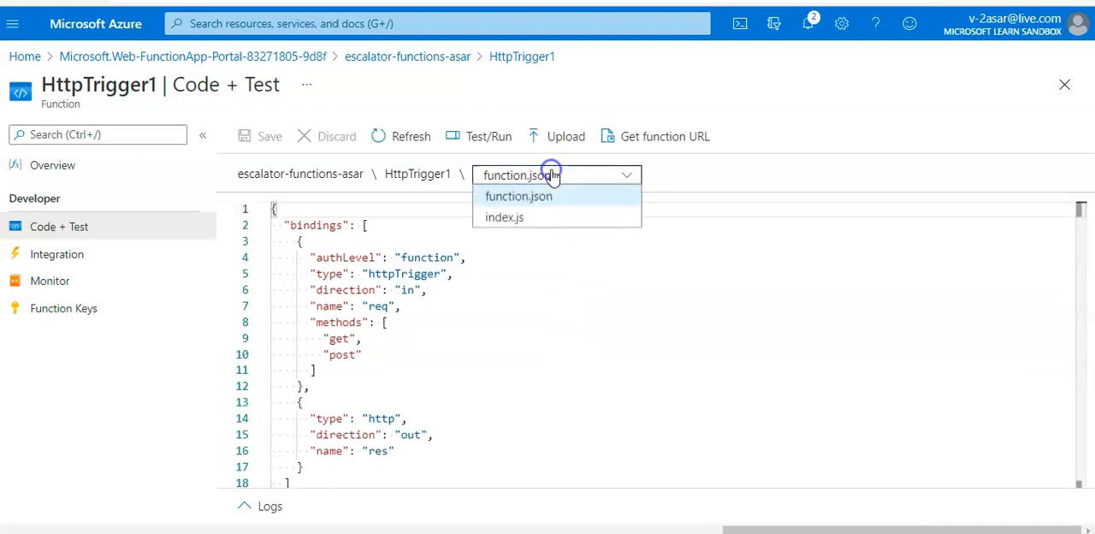
left_click(529, 217)
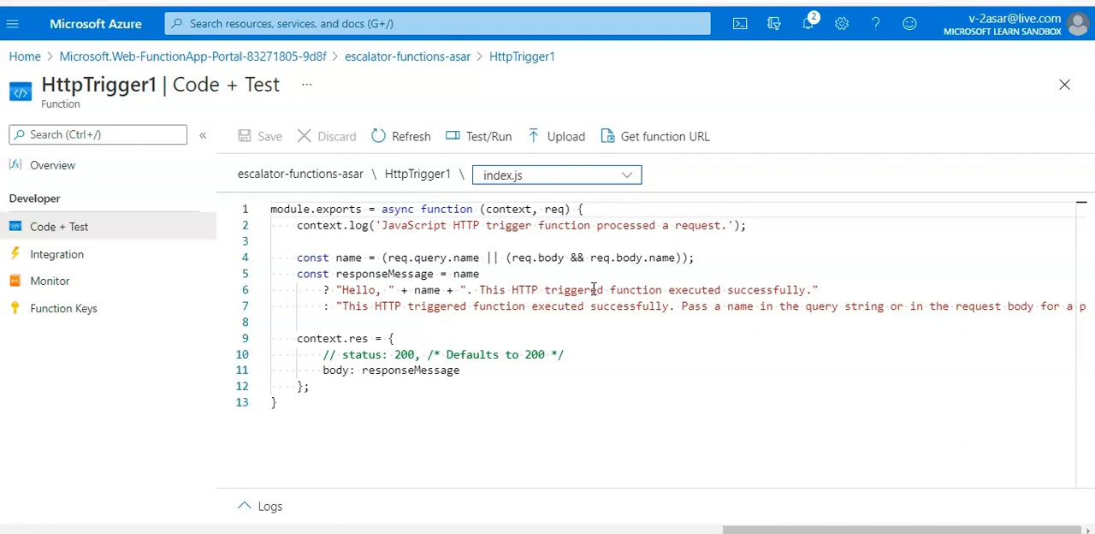
left_click(591, 172)
left_click(537, 195)
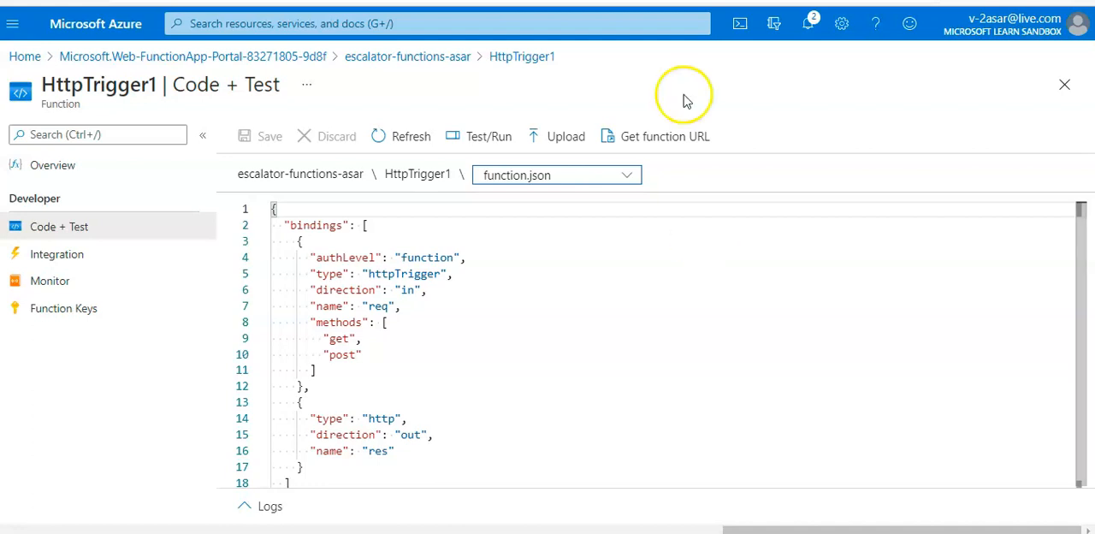
scroll(658, 295, "down", 1)
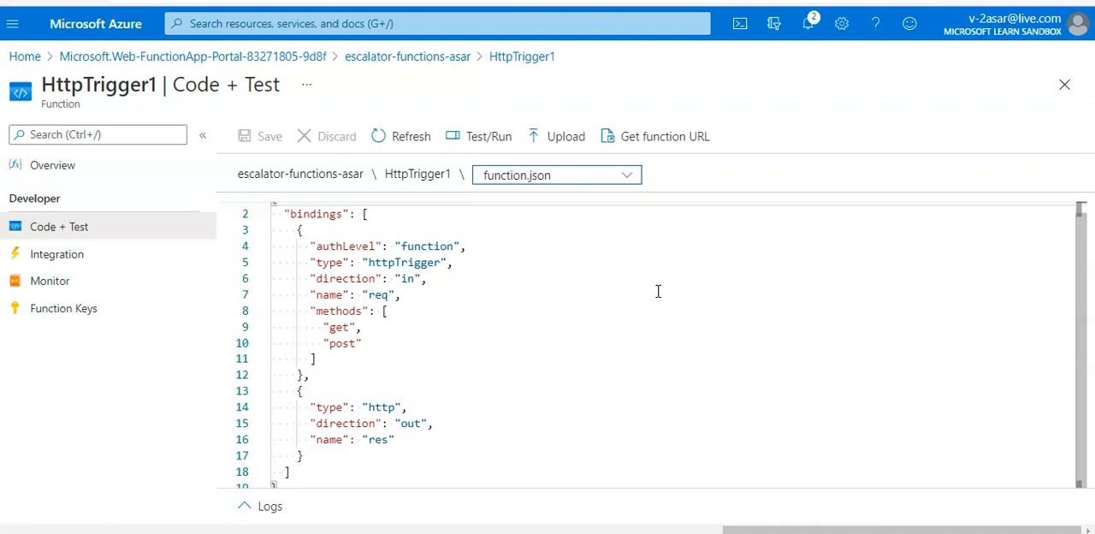
left_click(1064, 84)
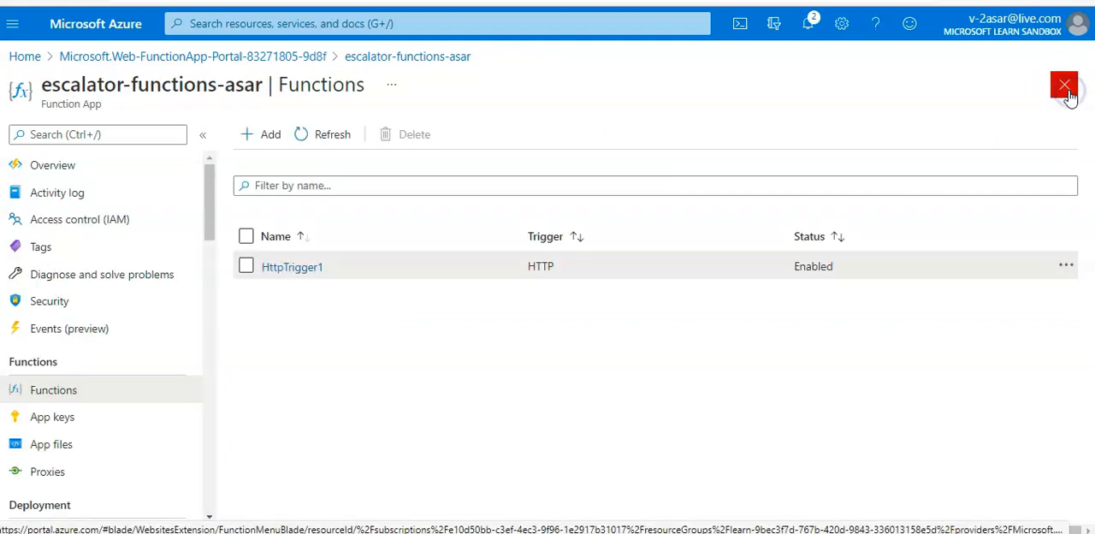
left_click(98, 132)
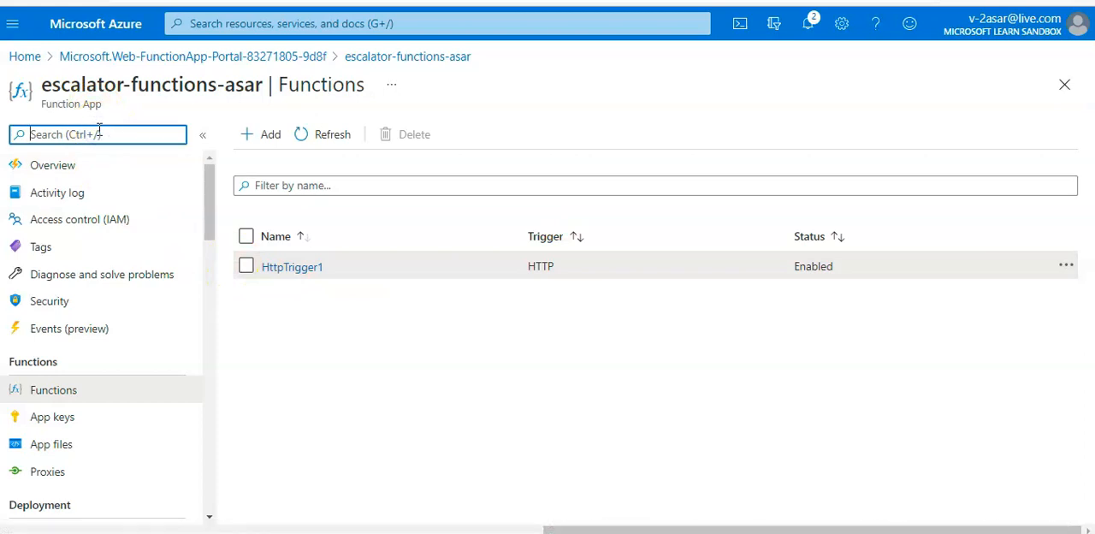
left_click(277, 273)
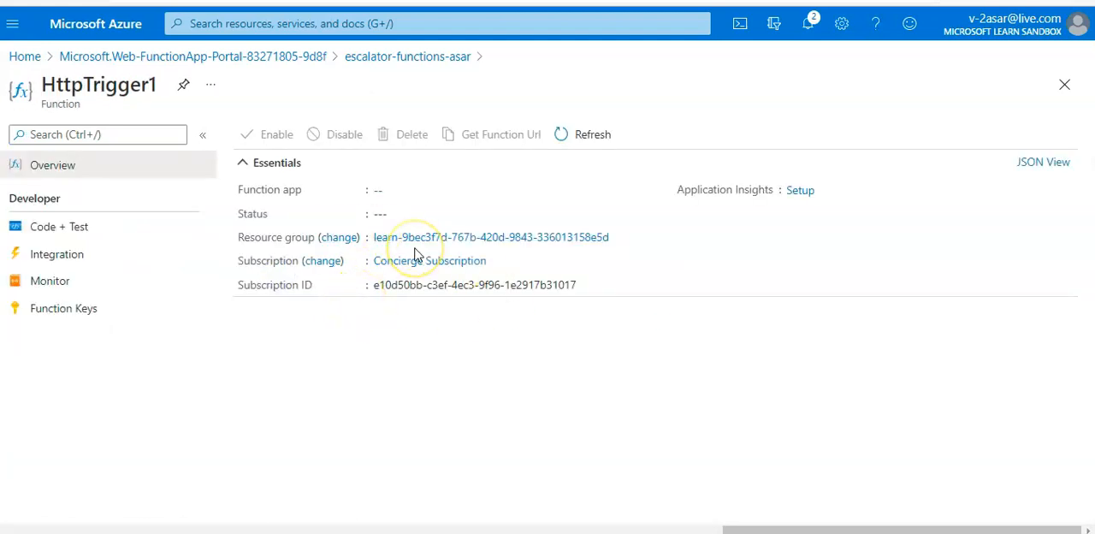
left_click(78, 314)
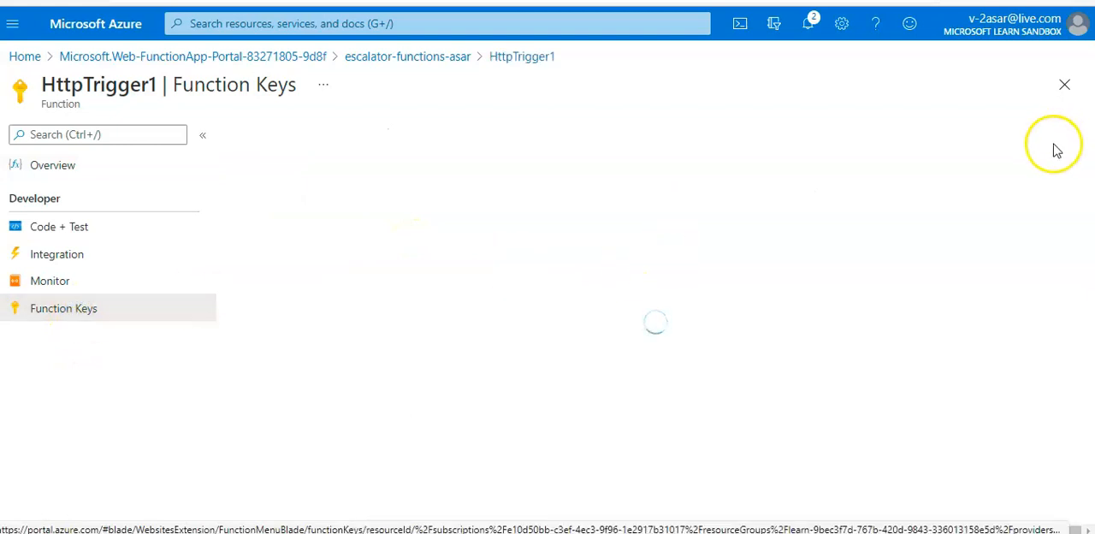
left_click(1066, 84)
left_click(132, 135)
type("TRR")
key("BackSpace")
key("BackSpace")
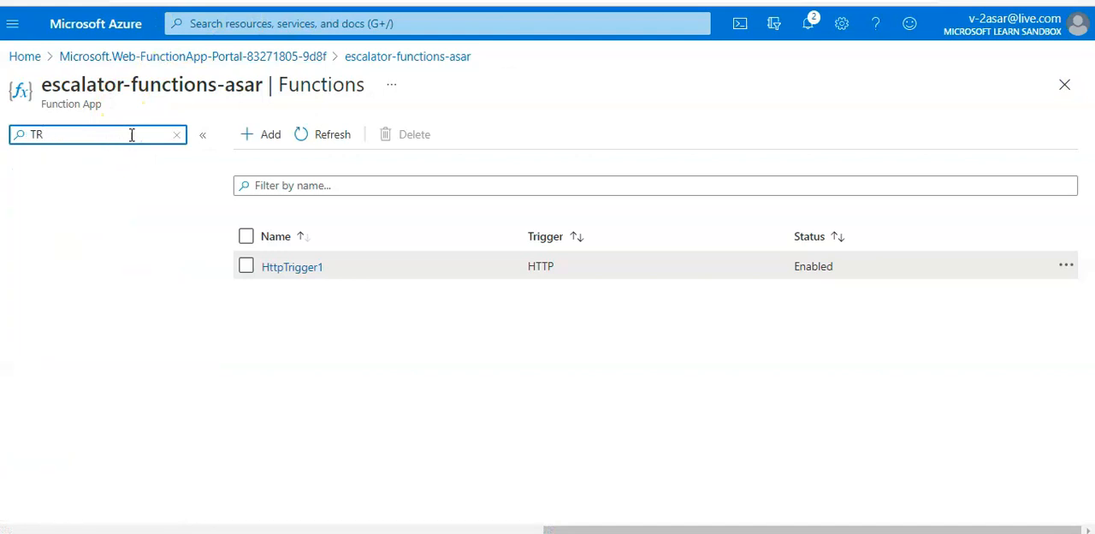
type("R")
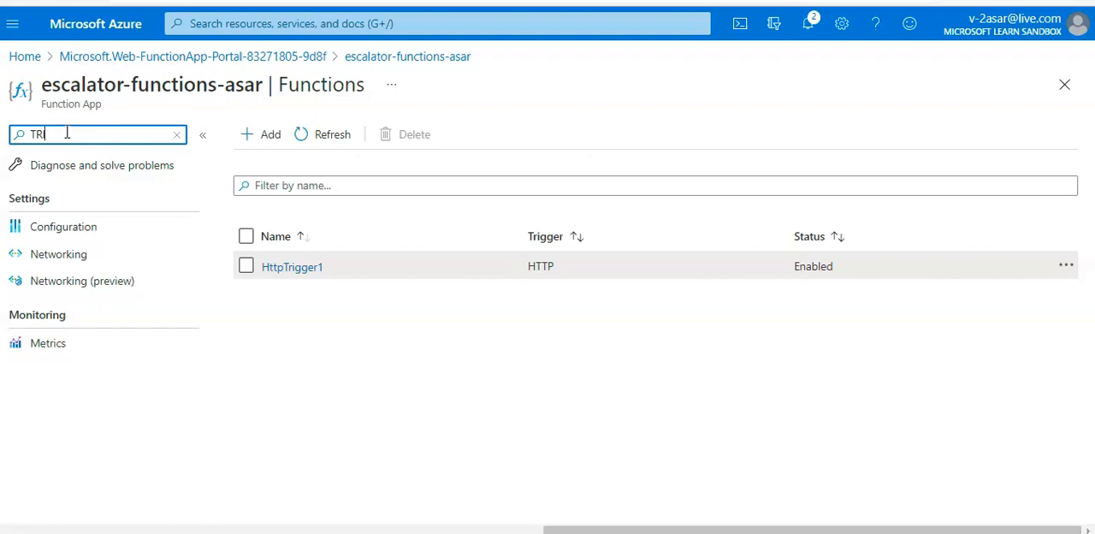
key("BackSpace")
key("BackSpace")
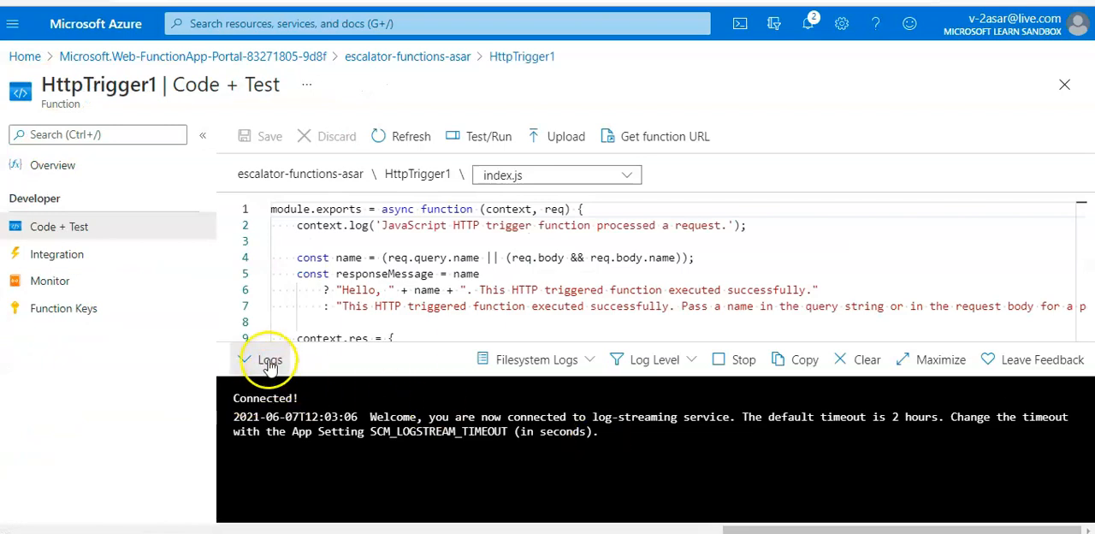
Step: Open HttpTrigger1's Code + Test page with the logs expanded and copy the function URL for the default key
left_click(259, 420)
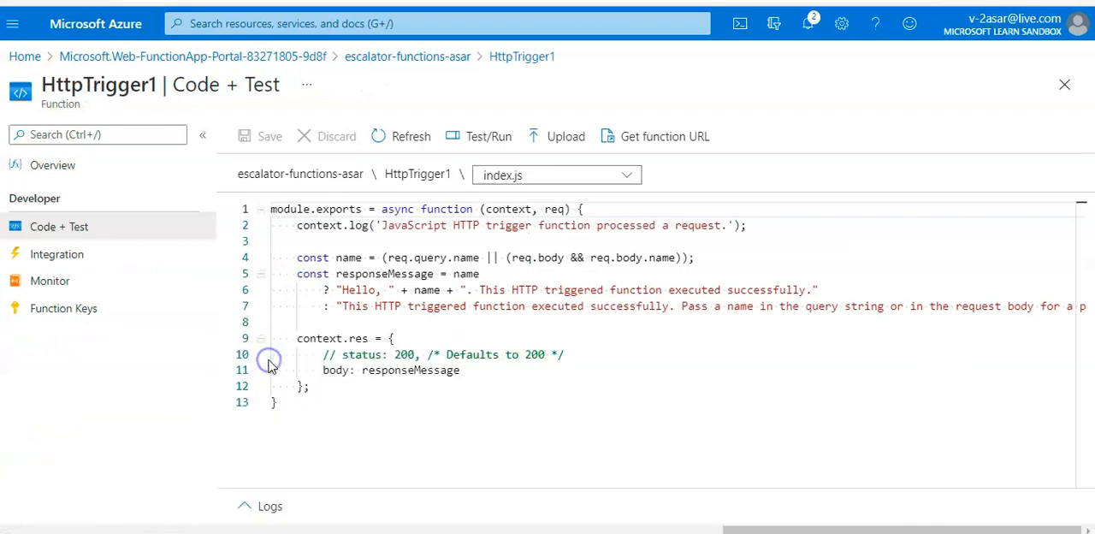
left_click(257, 505)
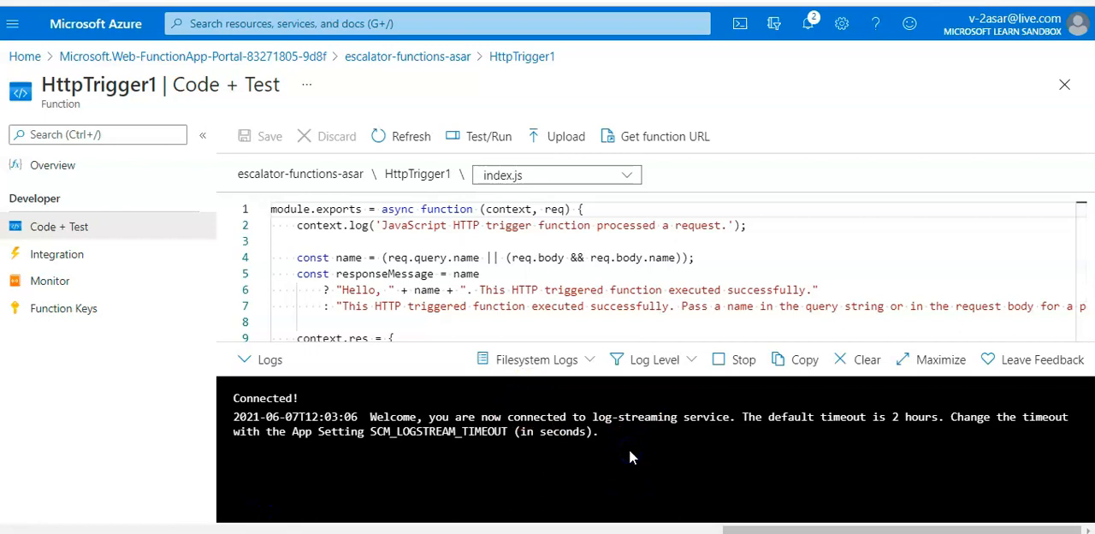
left_click(637, 137)
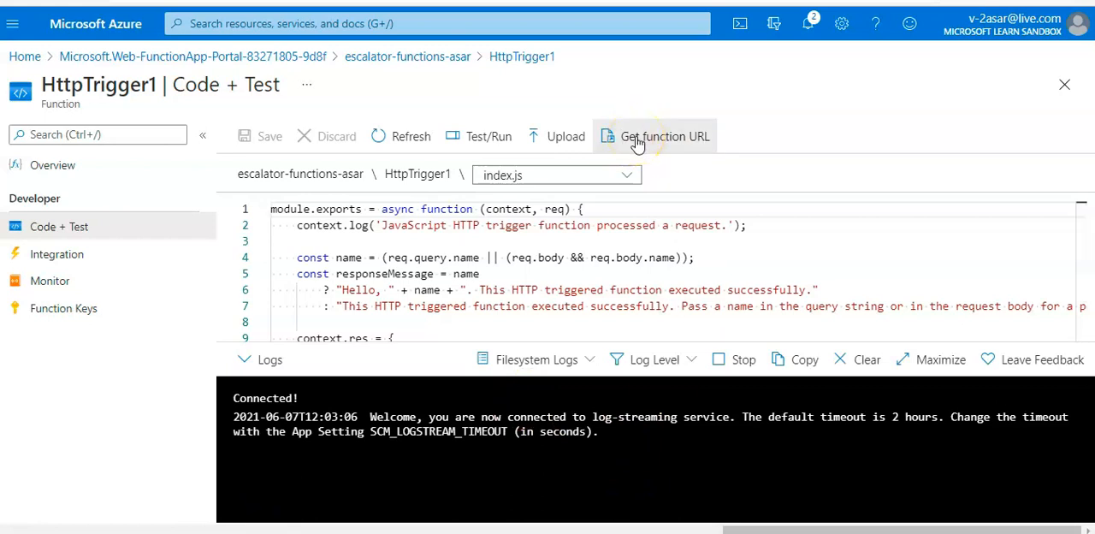
right_click(635, 138)
left_click(910, 114)
left_click(675, 134)
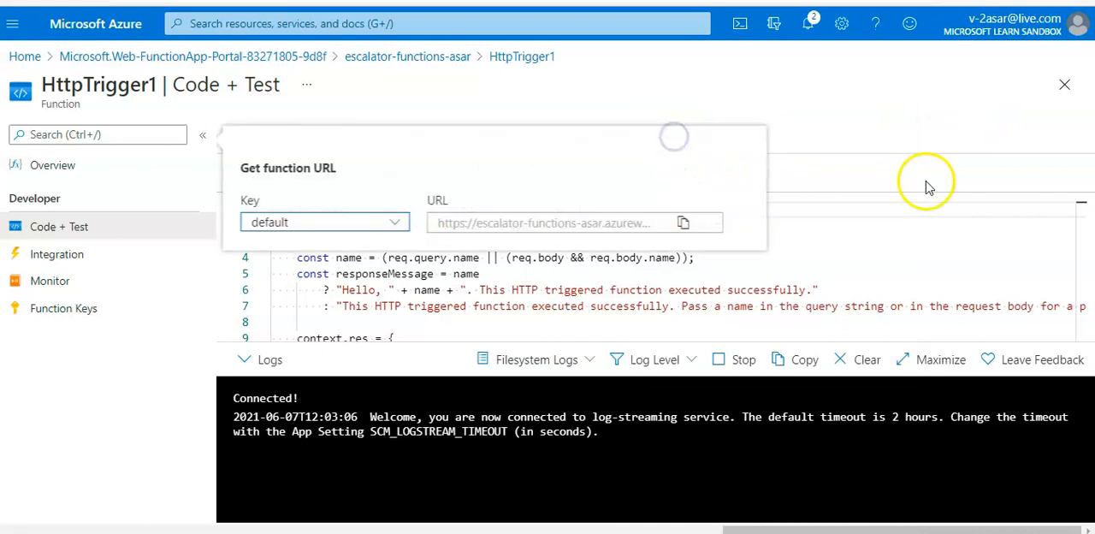
left_click(683, 224)
Step: Switch to a new Notepad document, paste the function URL containing the access key, and minimize the window
key("super")
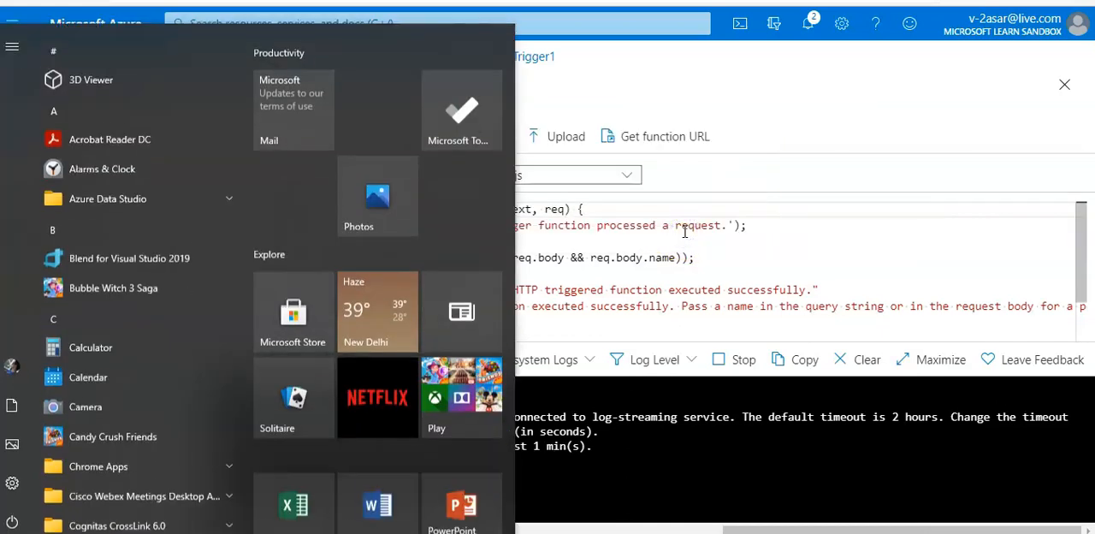
type("NOTEPAD")
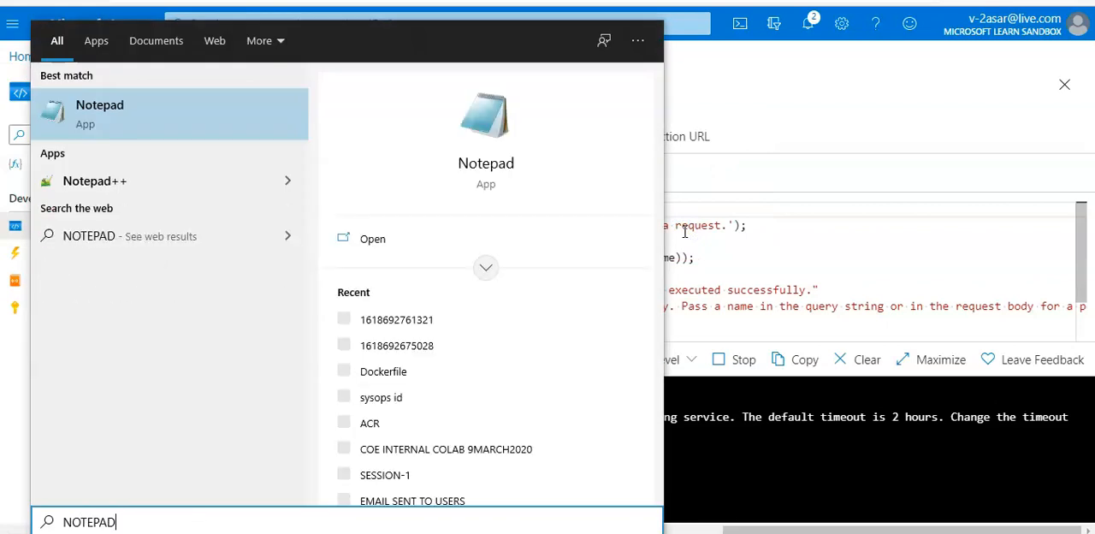
key("Return")
key("ctrl+v")
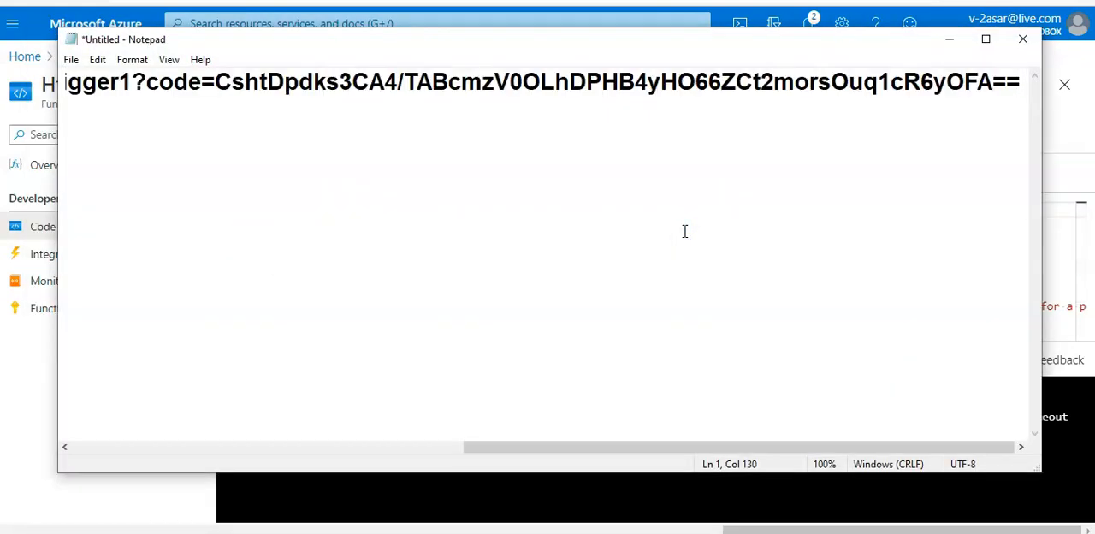
scroll(684, 231, "left", 10)
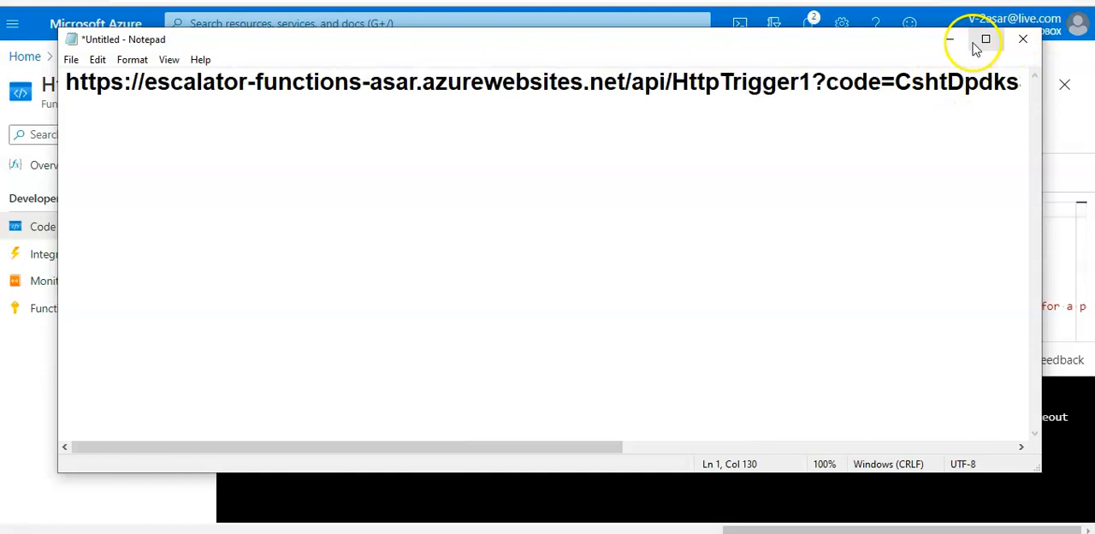
left_click(954, 39)
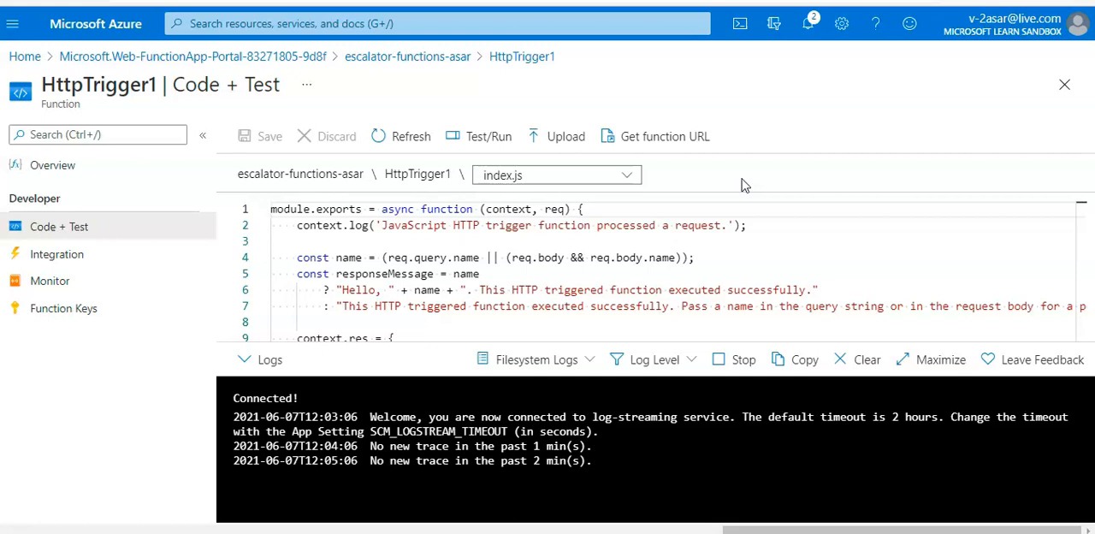
Step: Paste HttpTrigger1's default function key below the URL in Notepad and return to the Function Keys page
left_click(94, 306)
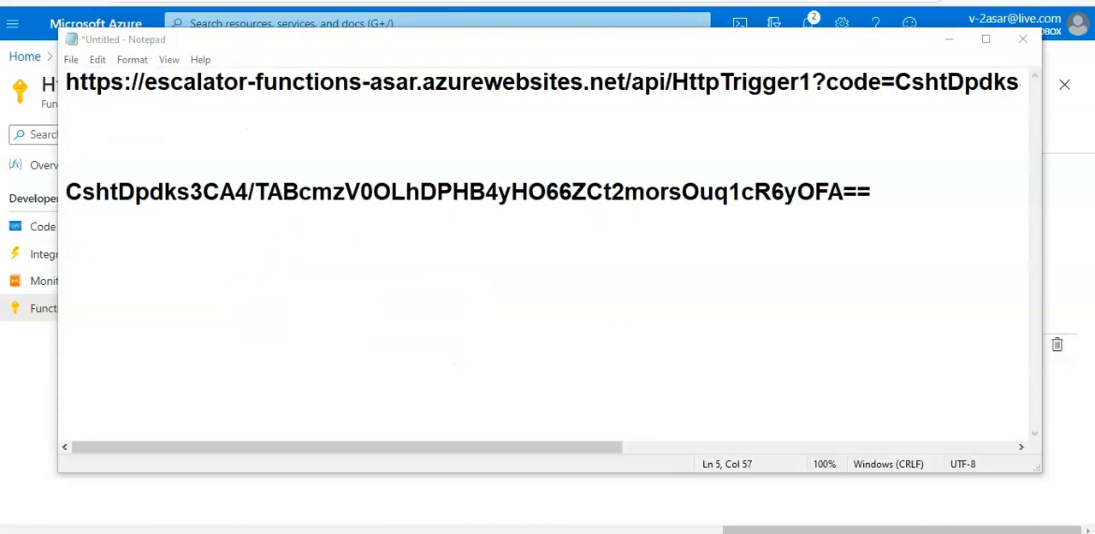
left_click(950, 42)
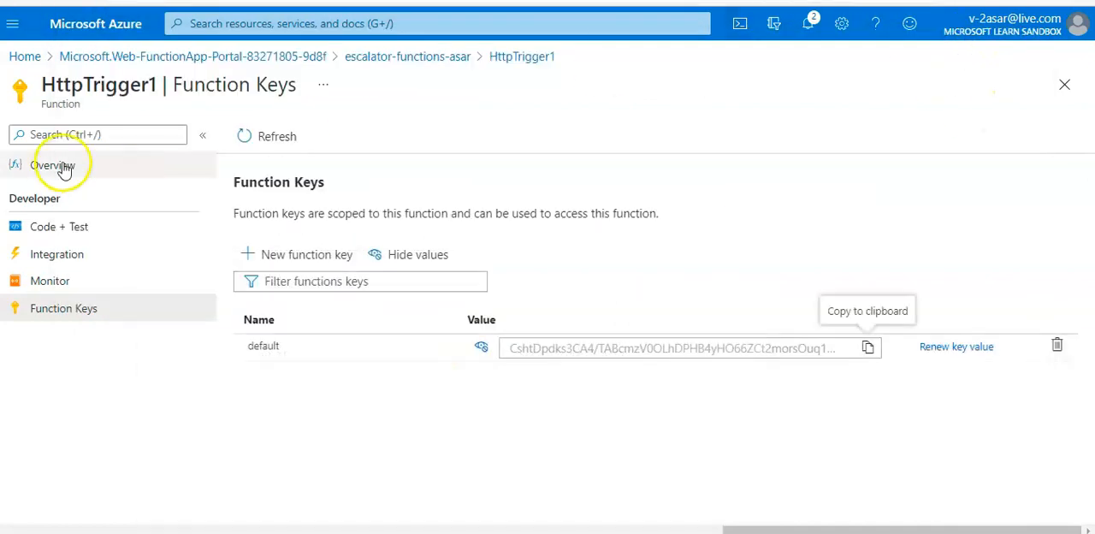
left_click(106, 171)
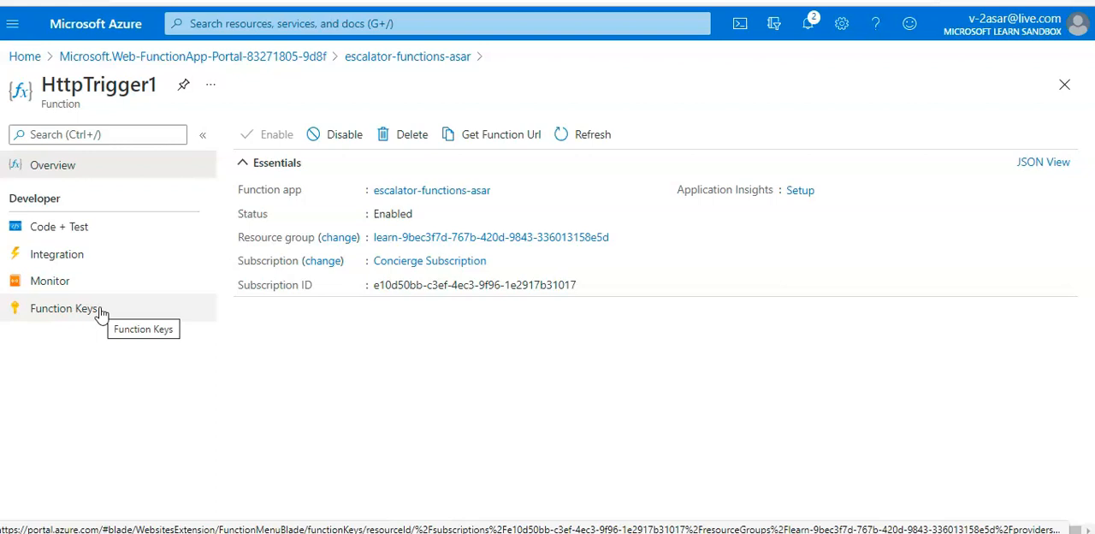
left_click(100, 311)
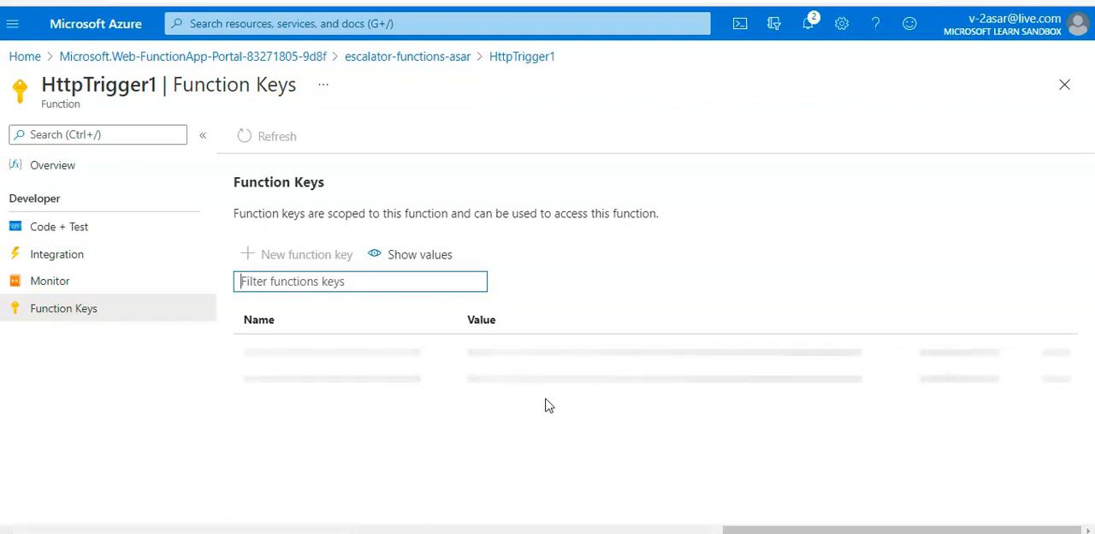
Step: Open HttpTrigger1's Code + Test page and bring up the Test/Run pane for the function
left_click(562, 389)
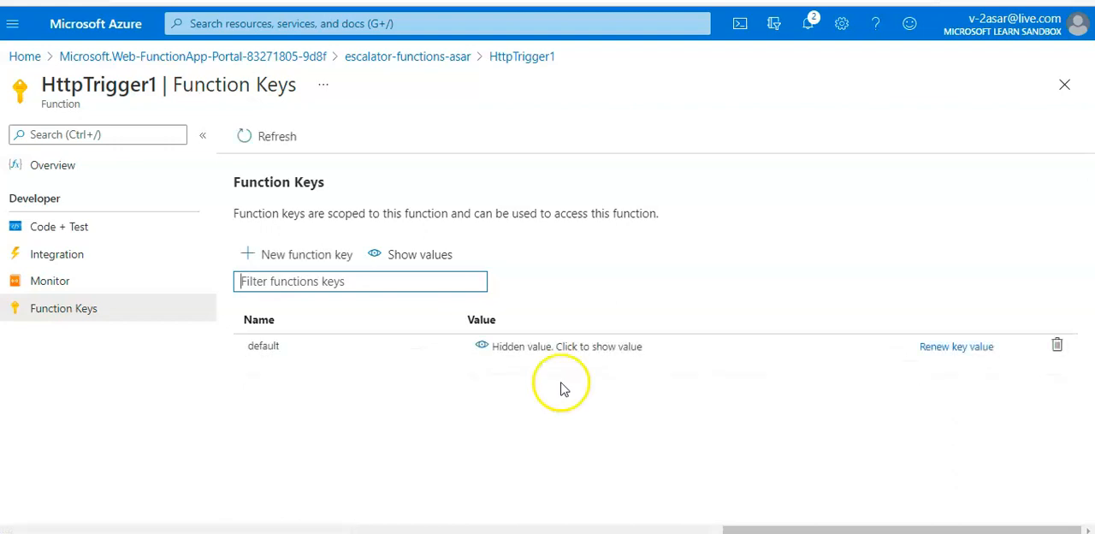
left_click(51, 305)
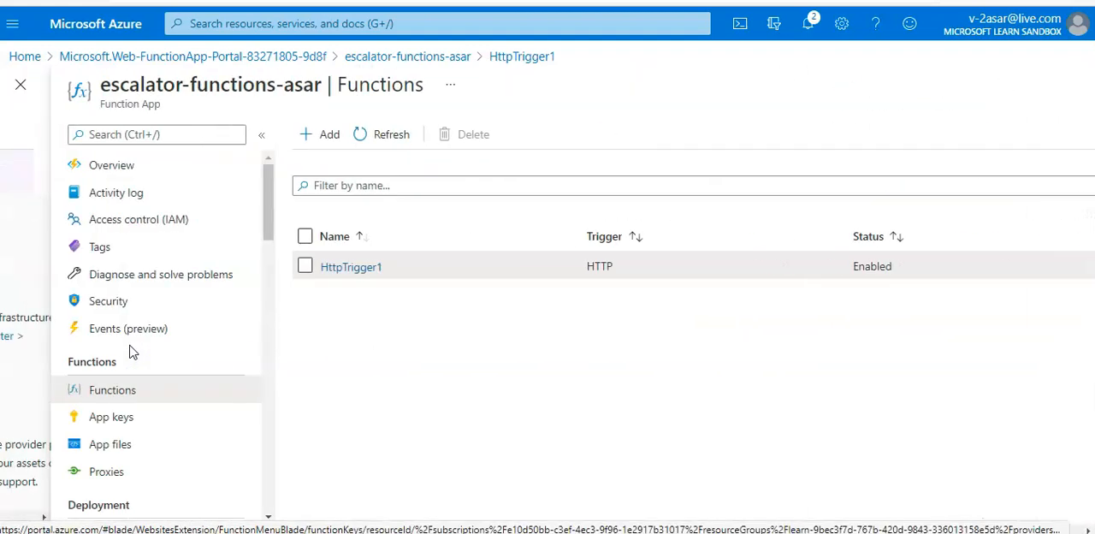
left_click(419, 402)
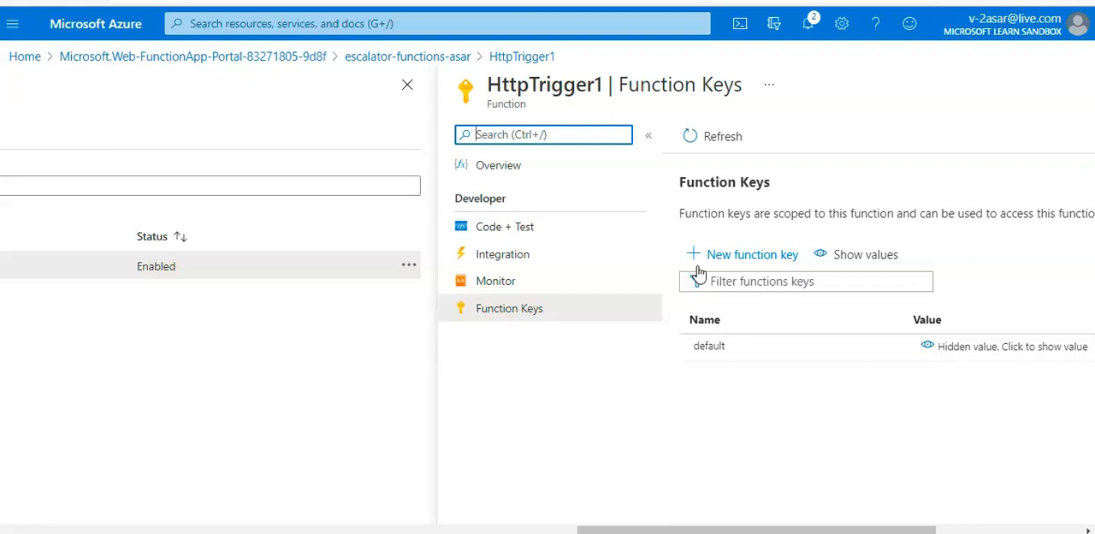
left_click(500, 231)
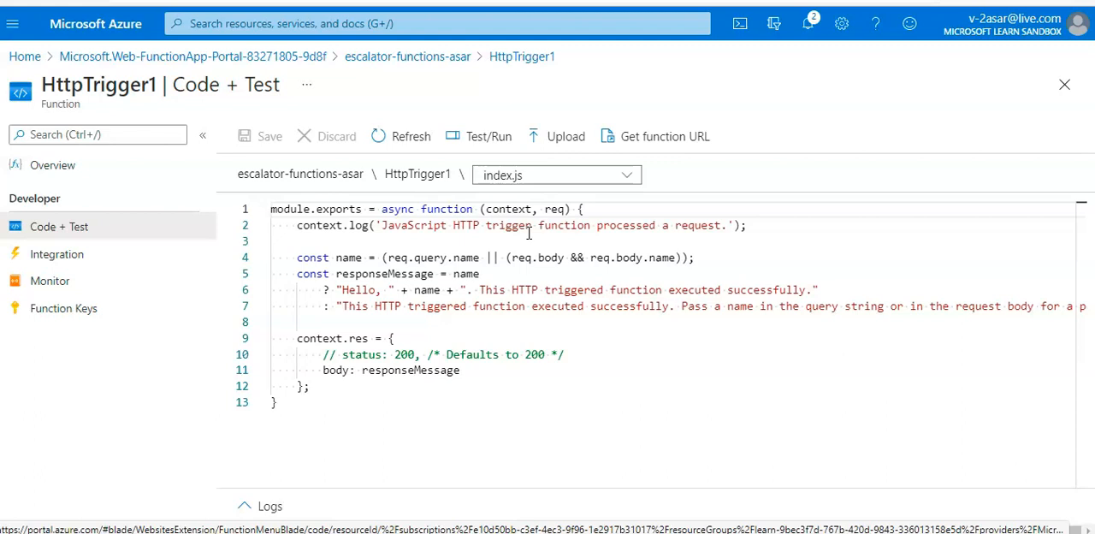
left_click(486, 136)
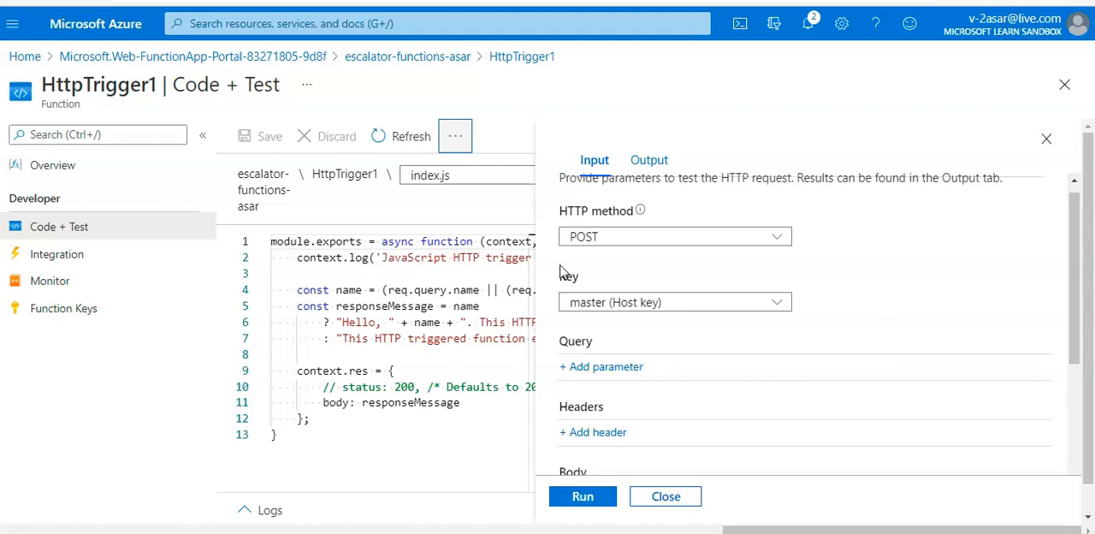
Step: Replace the test request's JSON body with the curl command containing the Content-Type: application/json and function key headers, and run the POST test
scroll(561, 272, "up", 1)
left_click(595, 162)
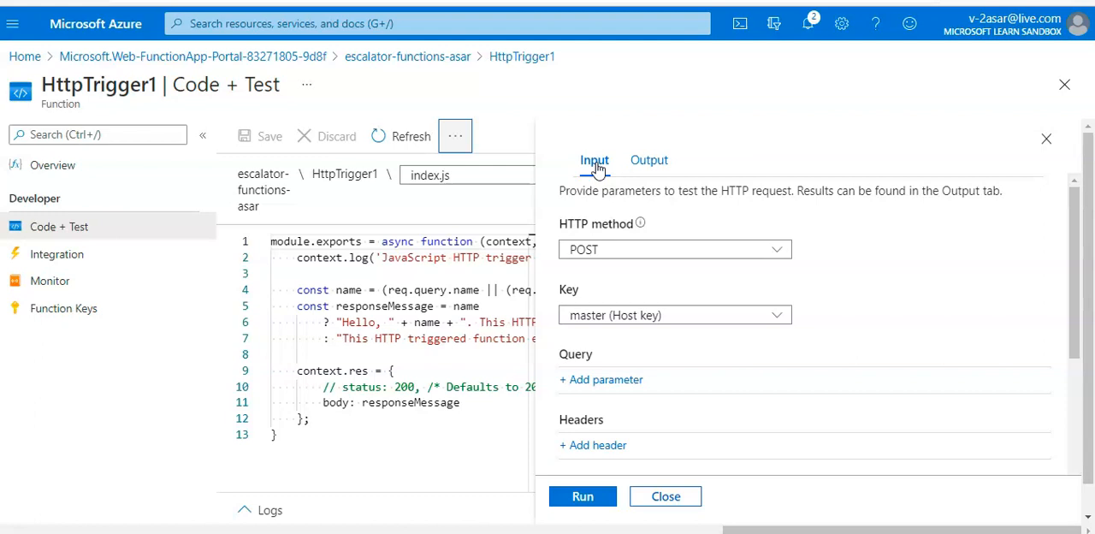
scroll(782, 344, "down", 2)
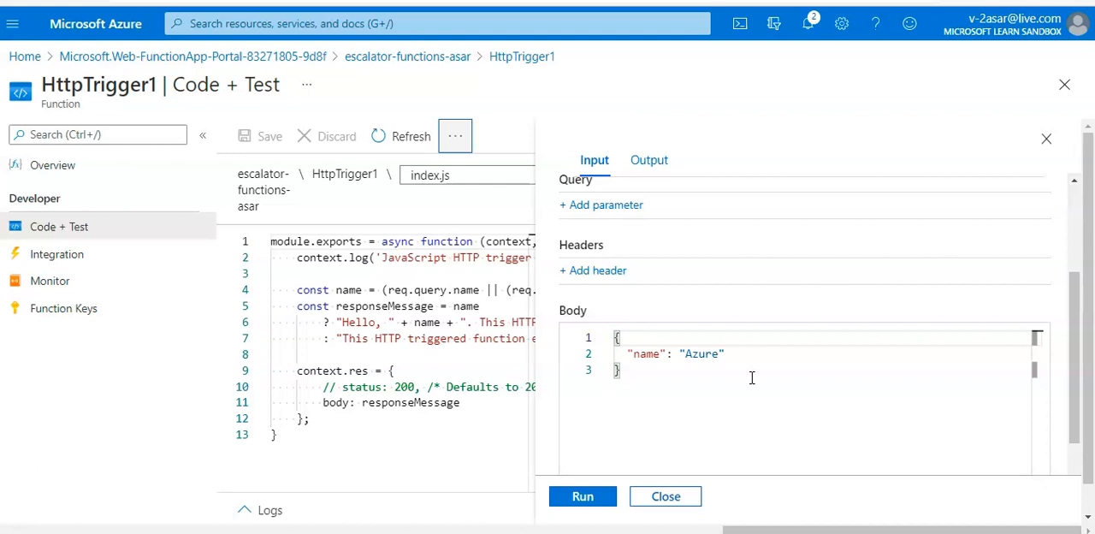
scroll(752, 377, "down", 1)
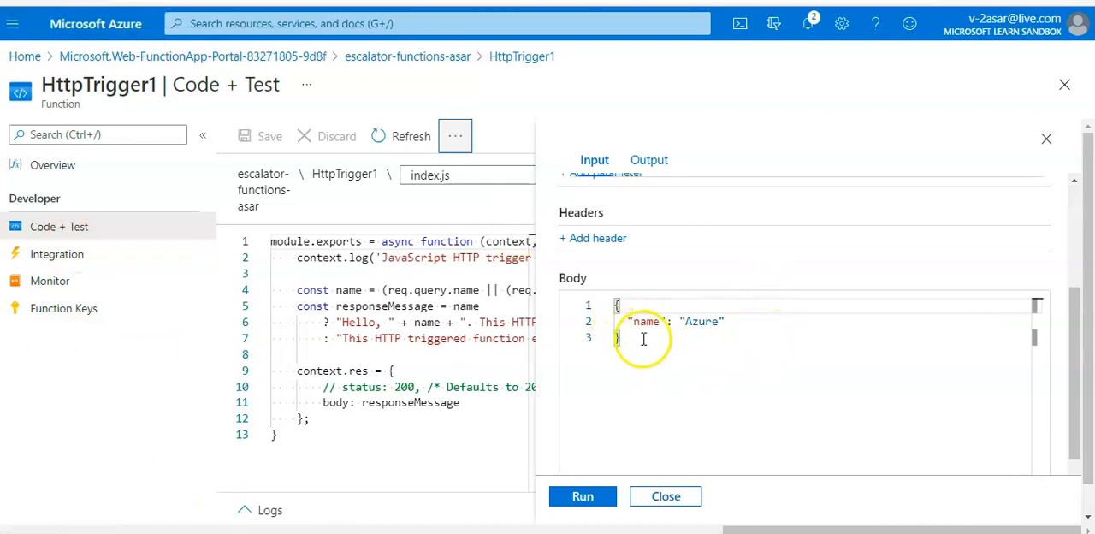
left_click_drag(725, 322, 633, 321)
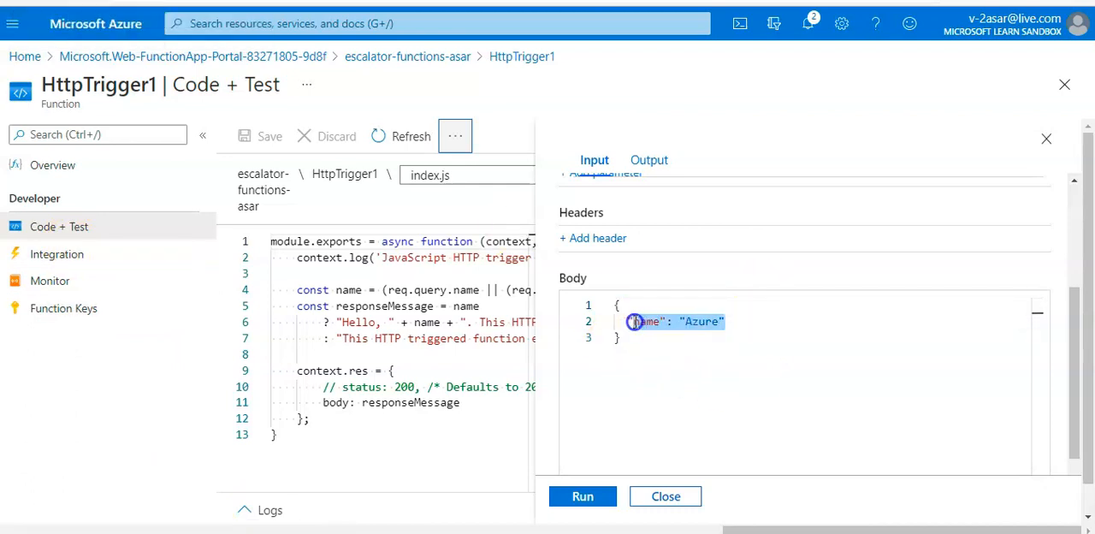
scroll(633, 322, "up", 3)
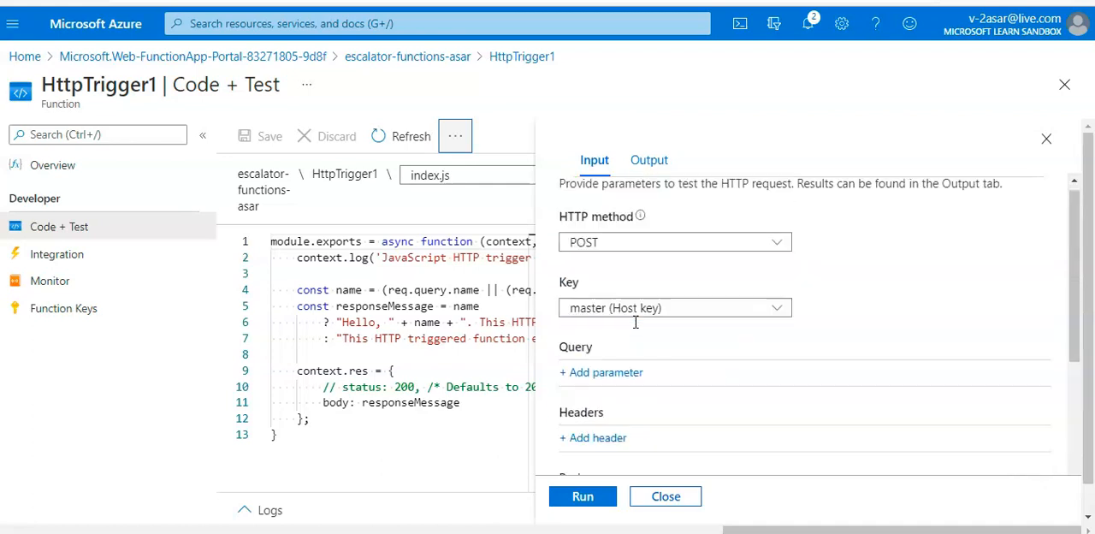
scroll(636, 325, "down", 5)
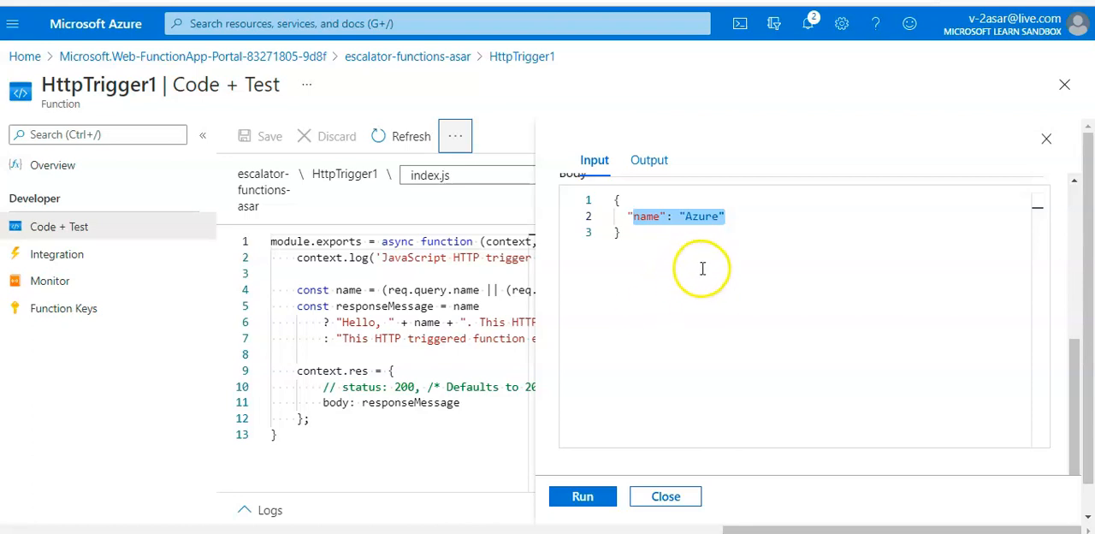
left_click_drag(728, 215, 627, 218)
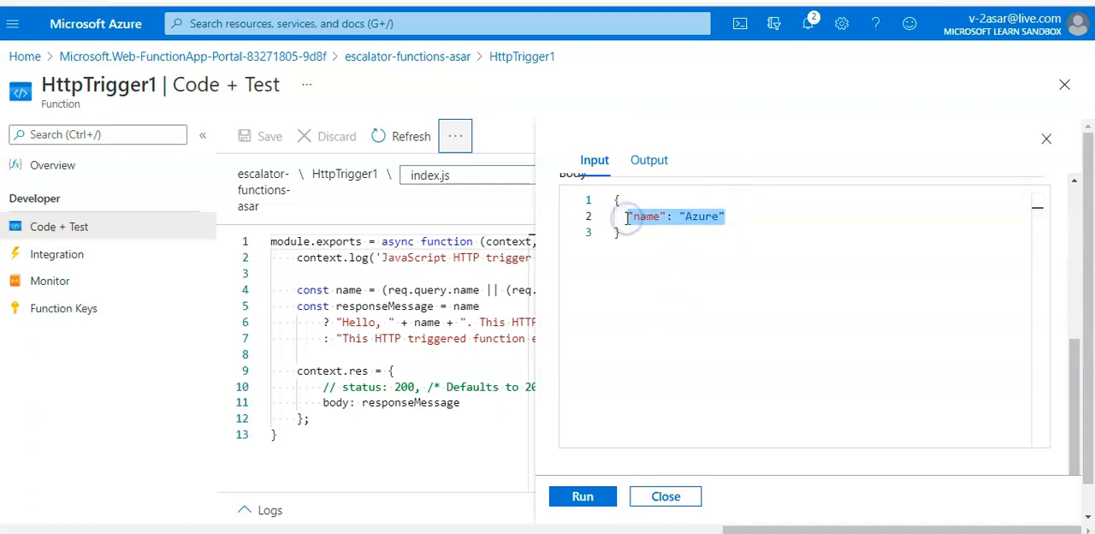
key("ctrl+v")
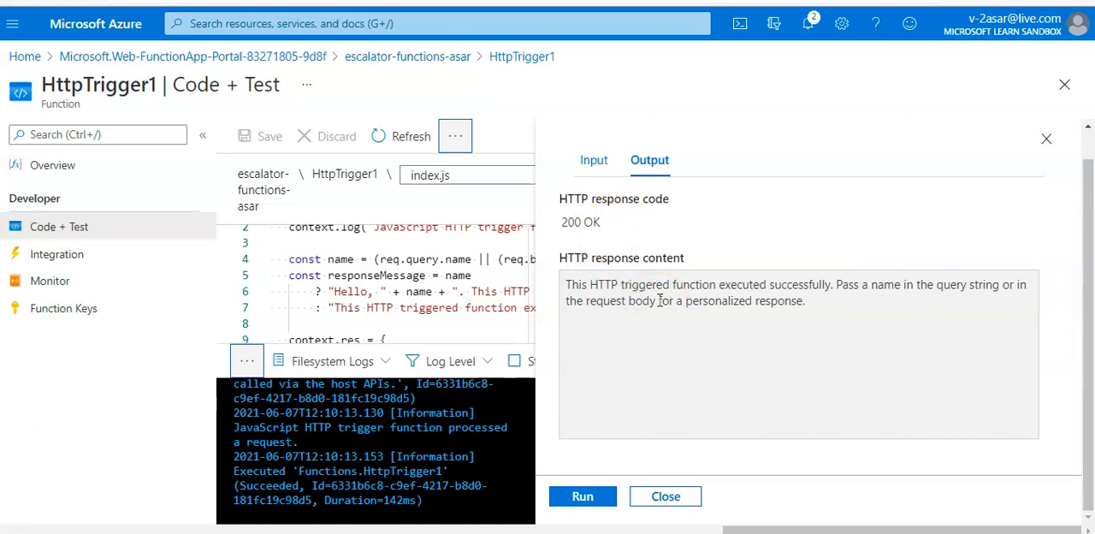
Step: Examine the submitted request body, the function's execution log entries and the HTTP response code of the test run
left_click(593, 164)
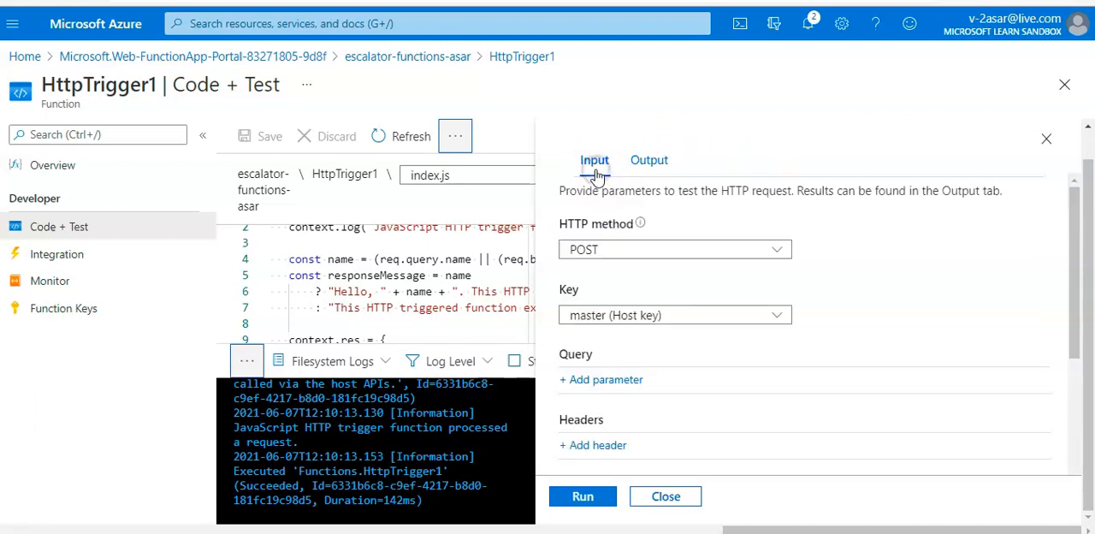
scroll(830, 358, "down", 5)
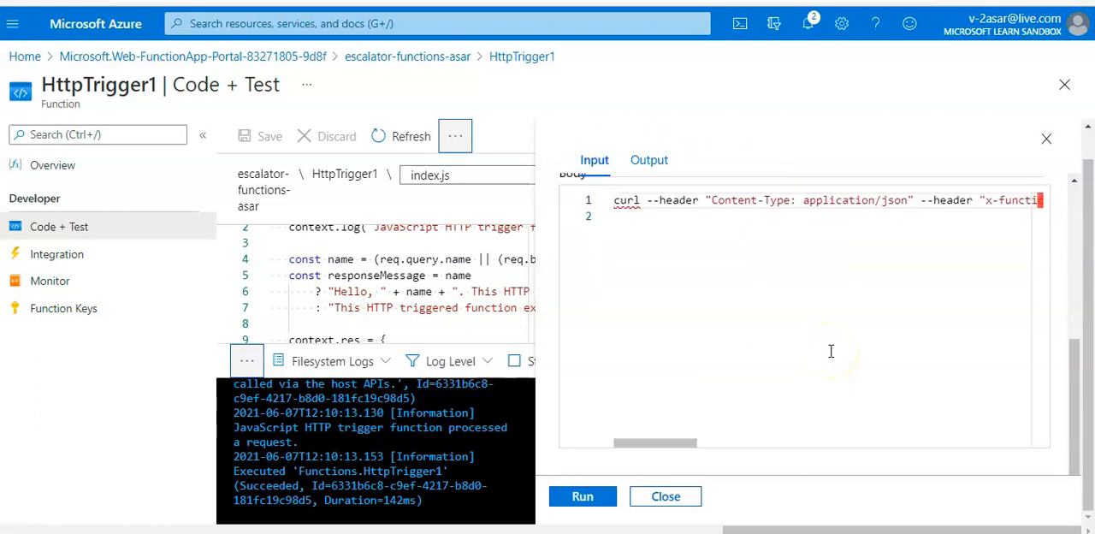
scroll(376, 451, "up", 5)
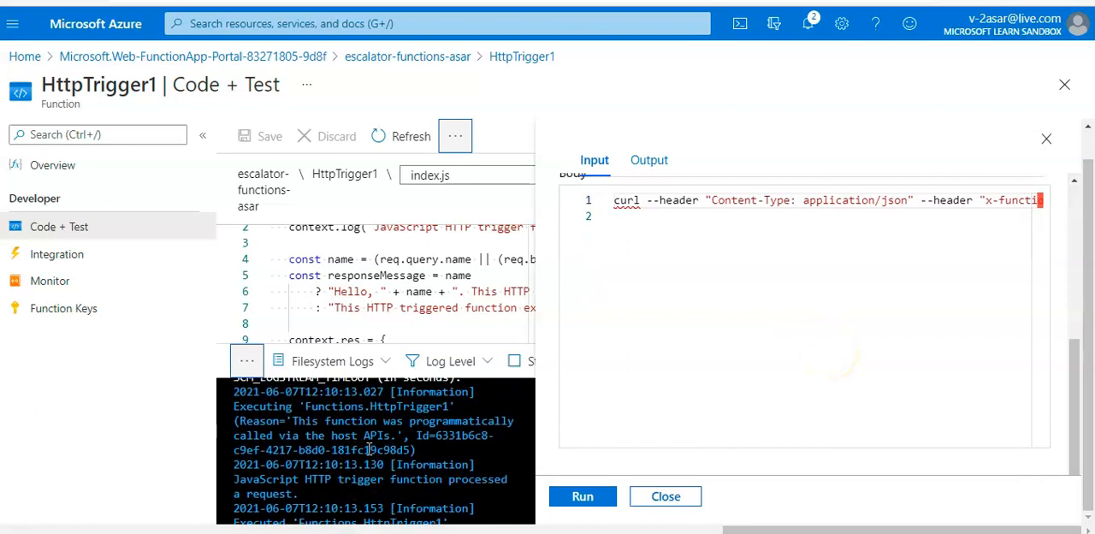
scroll(369, 451, "up", 1)
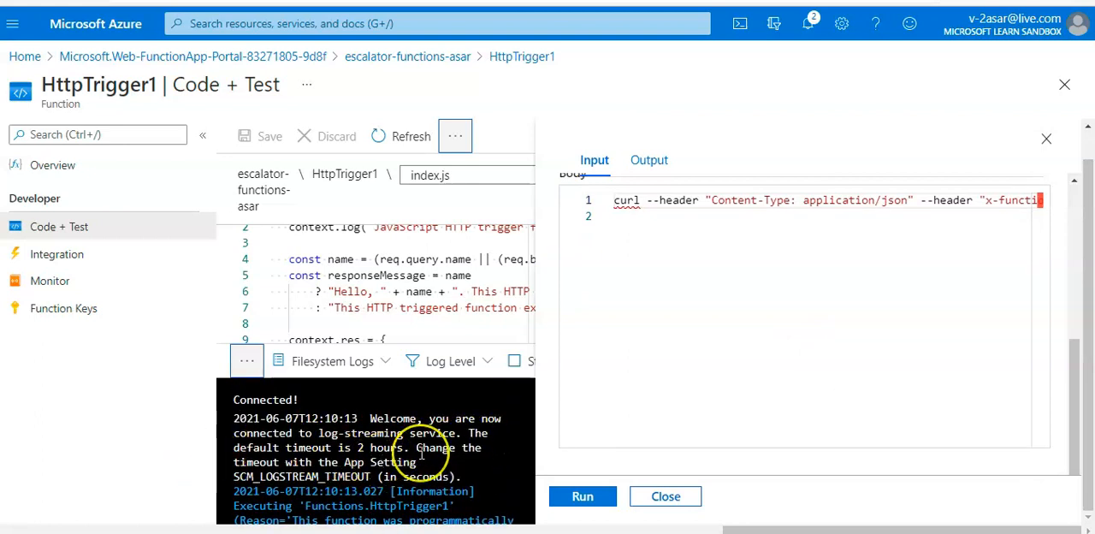
scroll(421, 454, "down", 1)
scroll(421, 453, "down", 2)
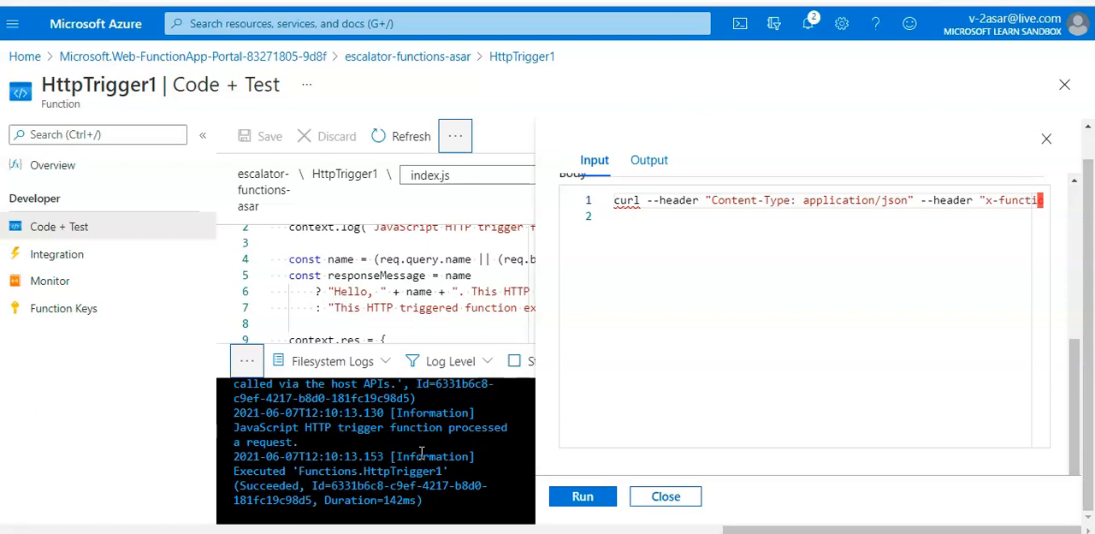
left_click(649, 161)
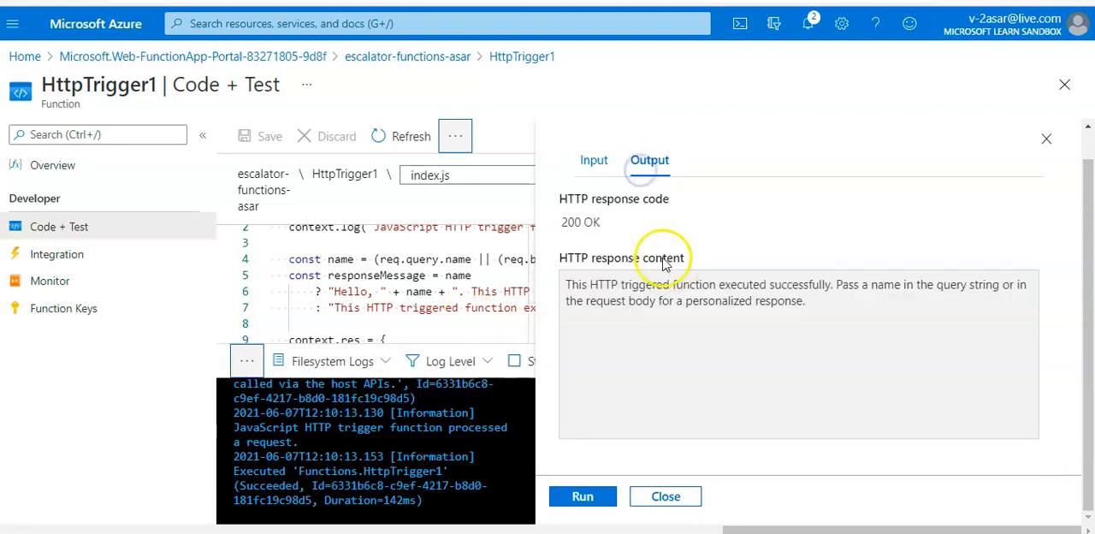
left_click_drag(609, 222, 562, 221)
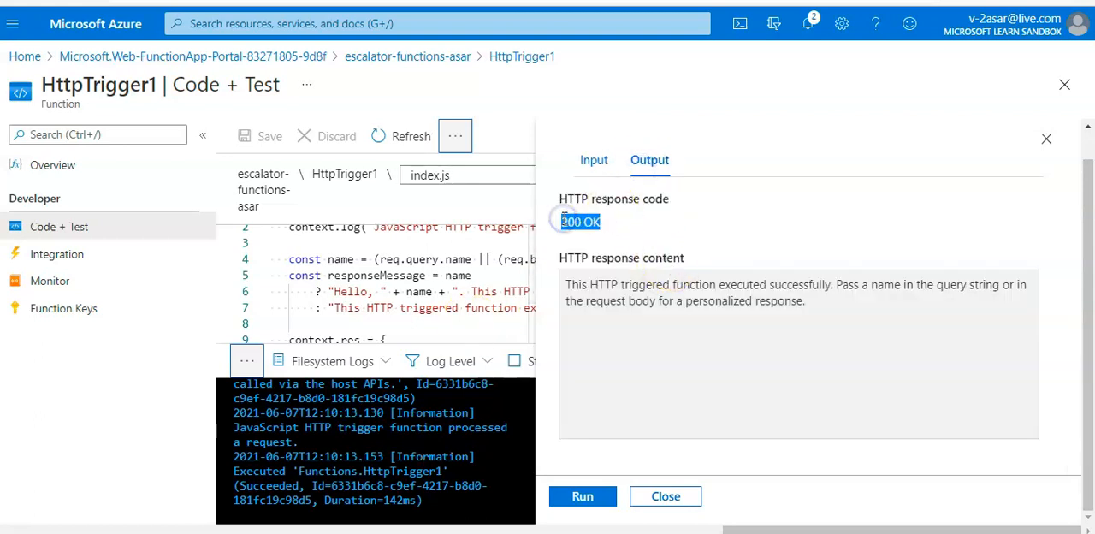